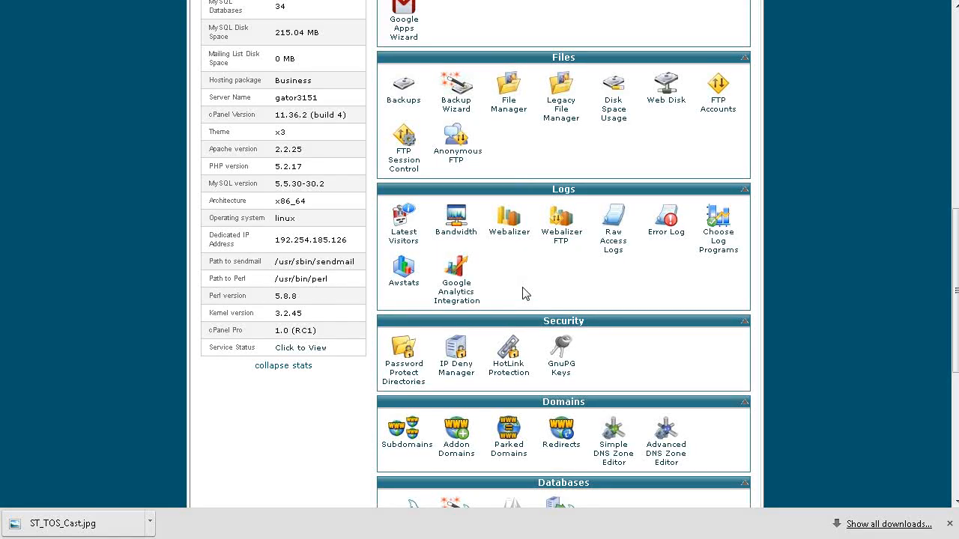
- View the upload page for the public_html/beameupscotty.info folder in File Manager and the FileZilla download link in the web search results
click(503, 91)
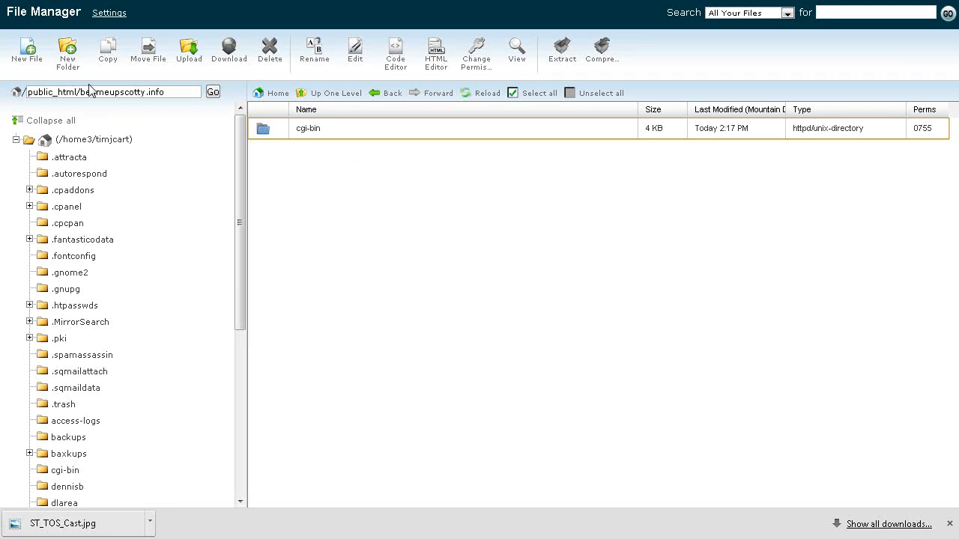
click(190, 60)
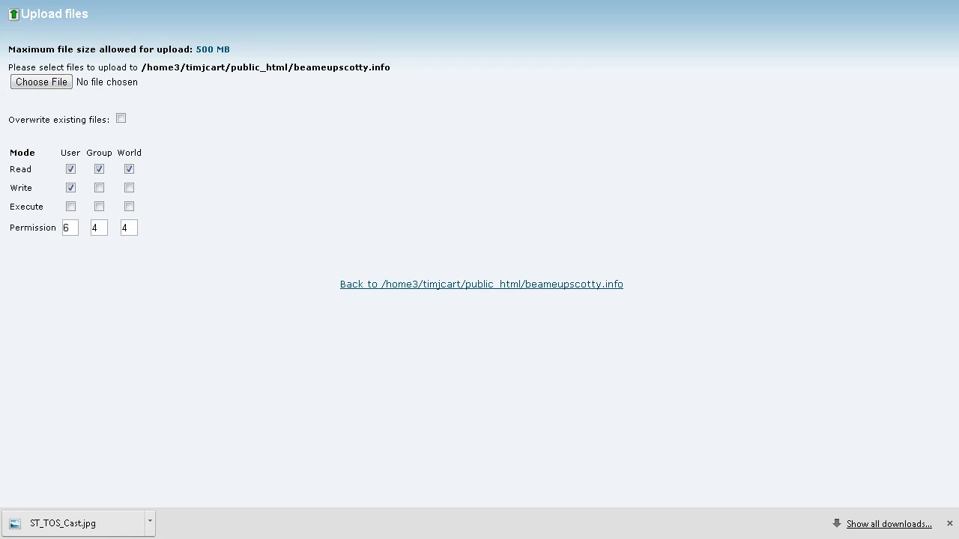
key(ctrl+Tab)
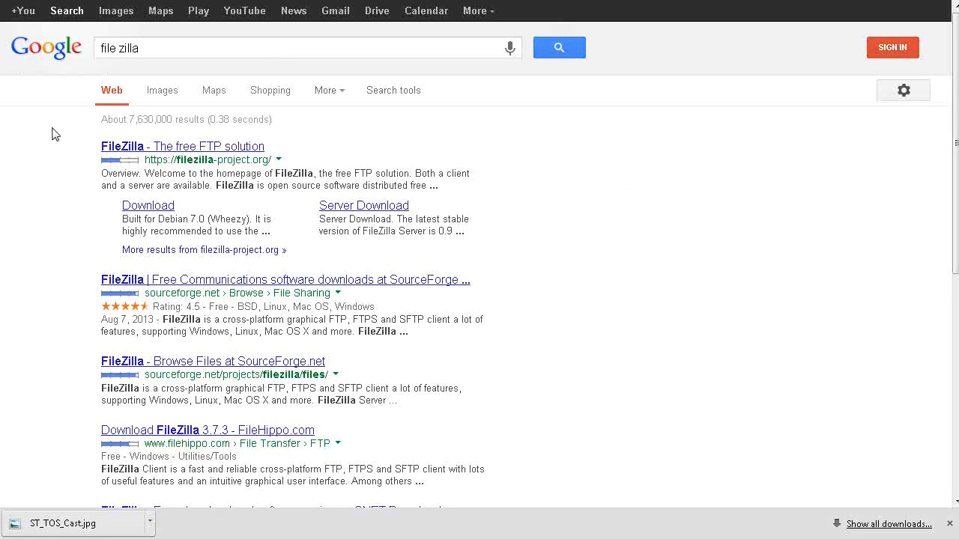
click(141, 207)
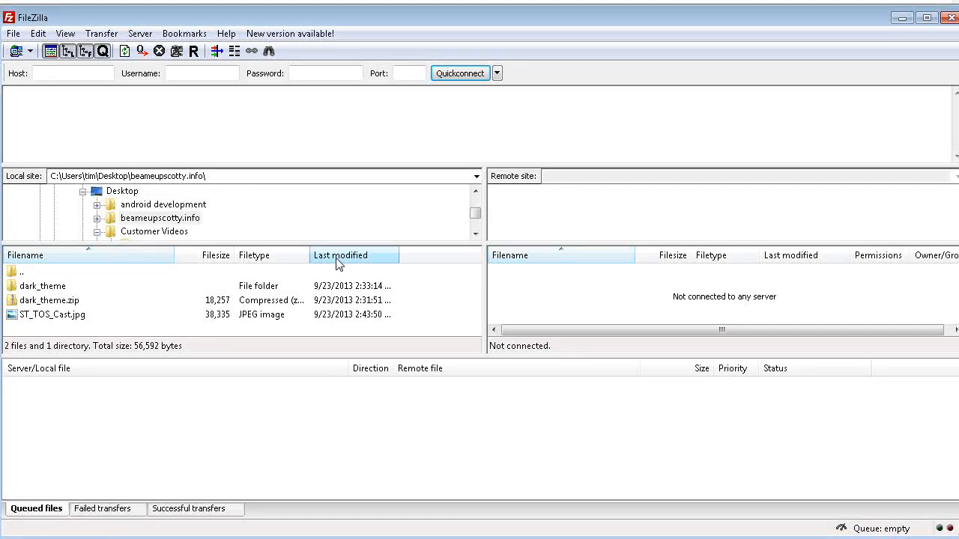
- Switch to FileZilla and open the inner dark_theme folder of beameupscotty.info on the local site
double_click(56, 287)
double_click(56, 287)
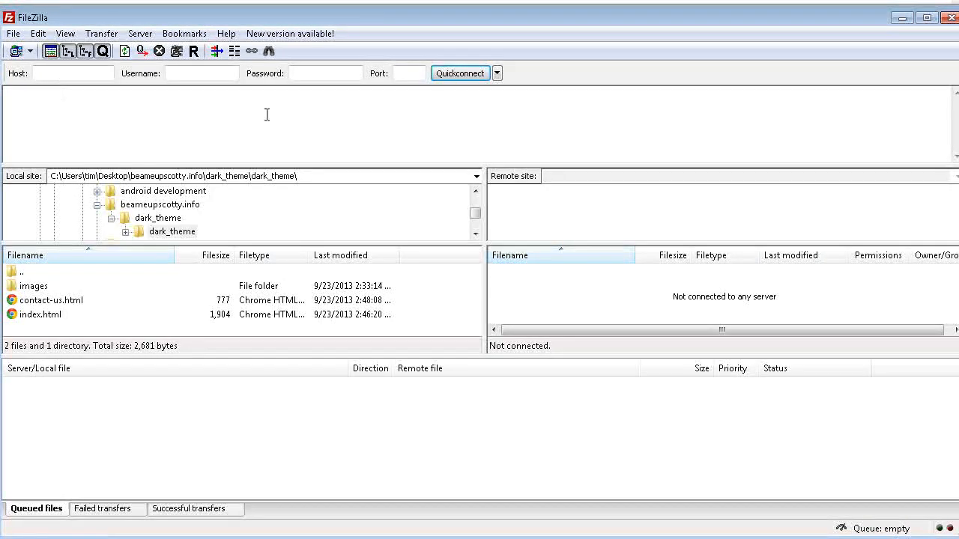
- Create a new Site Manager entry named beameupscotty
click(14, 33)
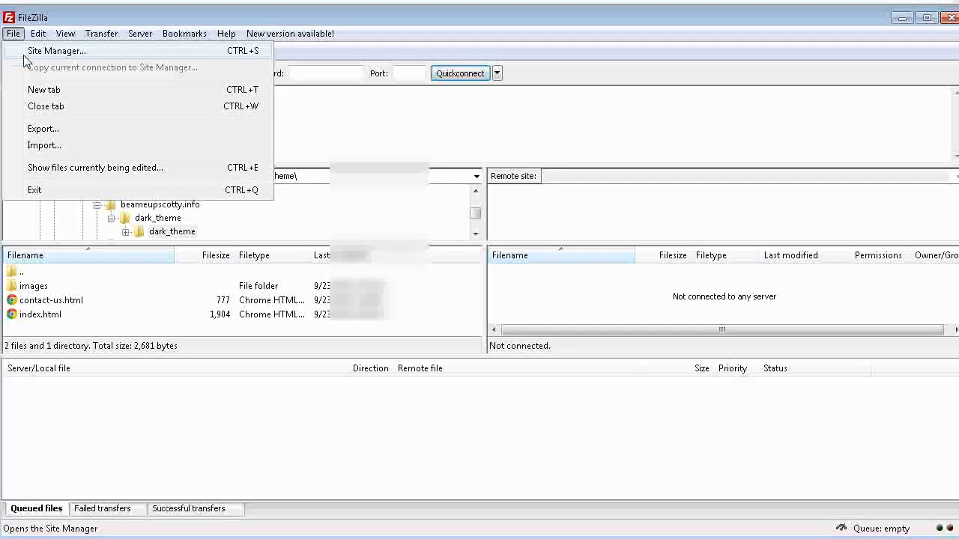
click(25, 58)
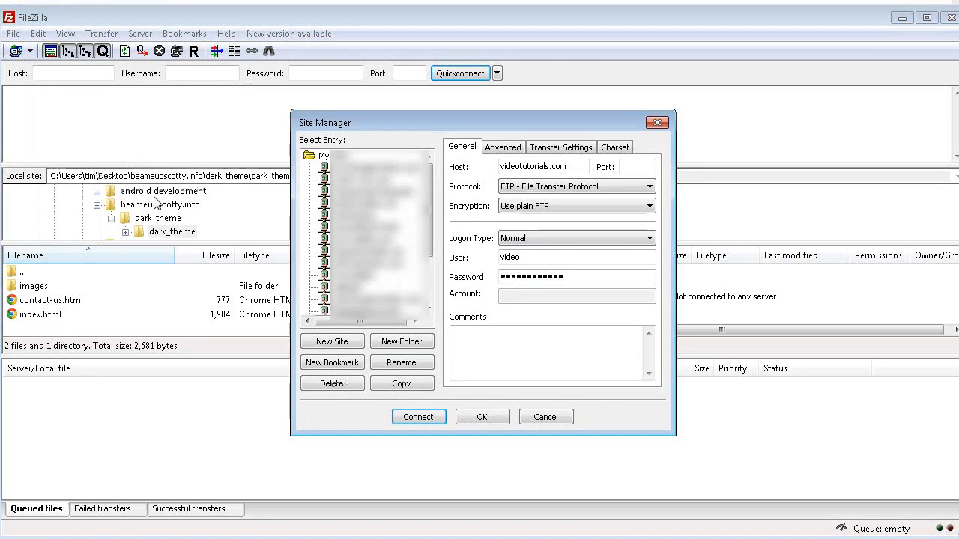
click(330, 342)
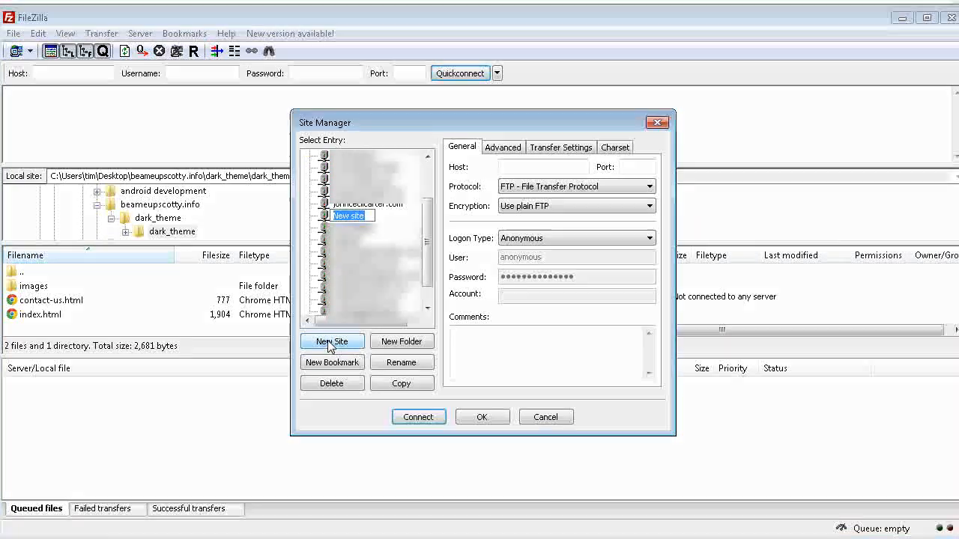
text(bea)
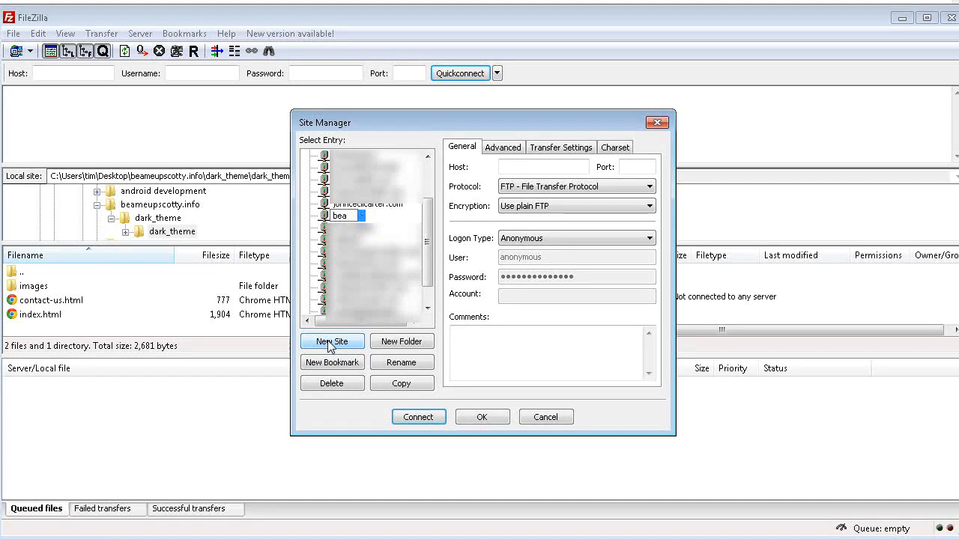
text(meupscotty)
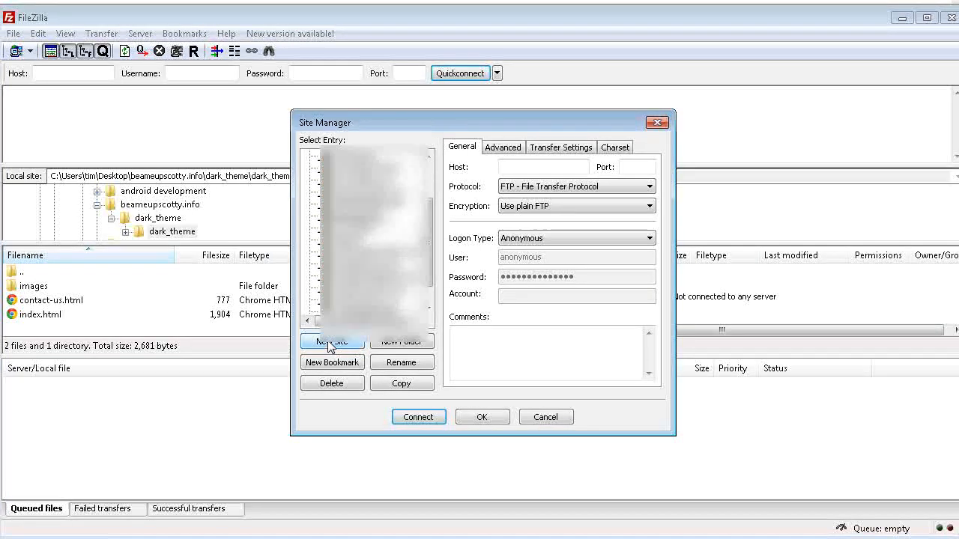
key(Return)
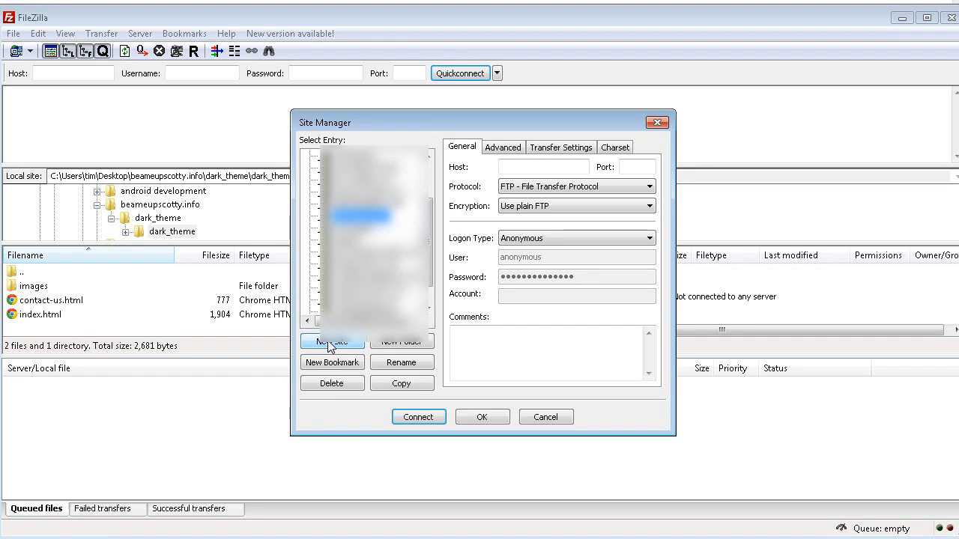
- Set the new site's host to beameupscotty.com and its logon type to Normal
click(518, 167)
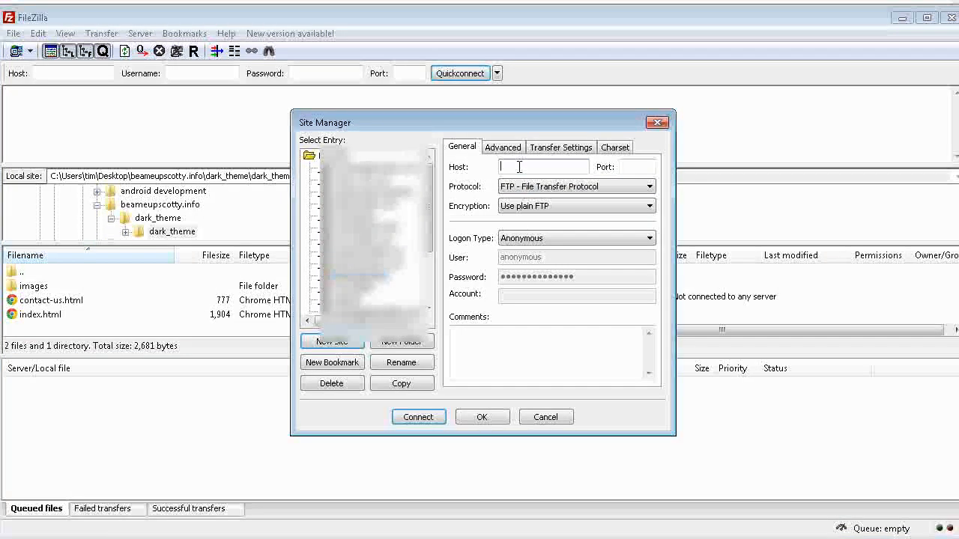
text(beameup)
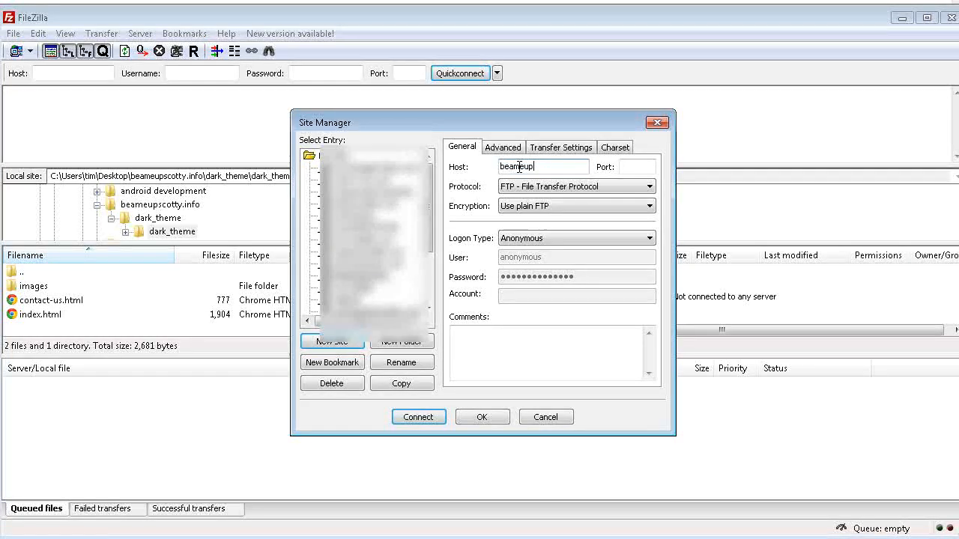
text(scotty.com)
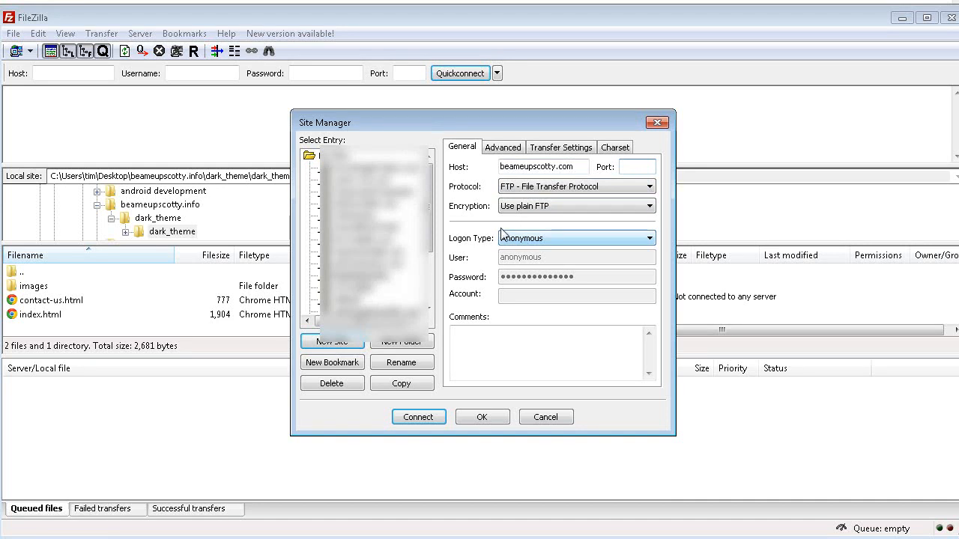
click(542, 241)
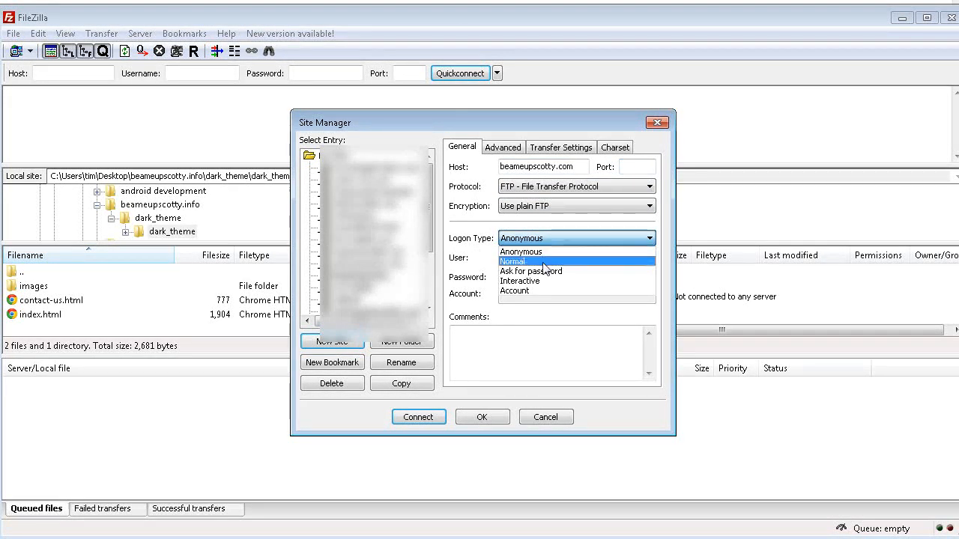
click(544, 262)
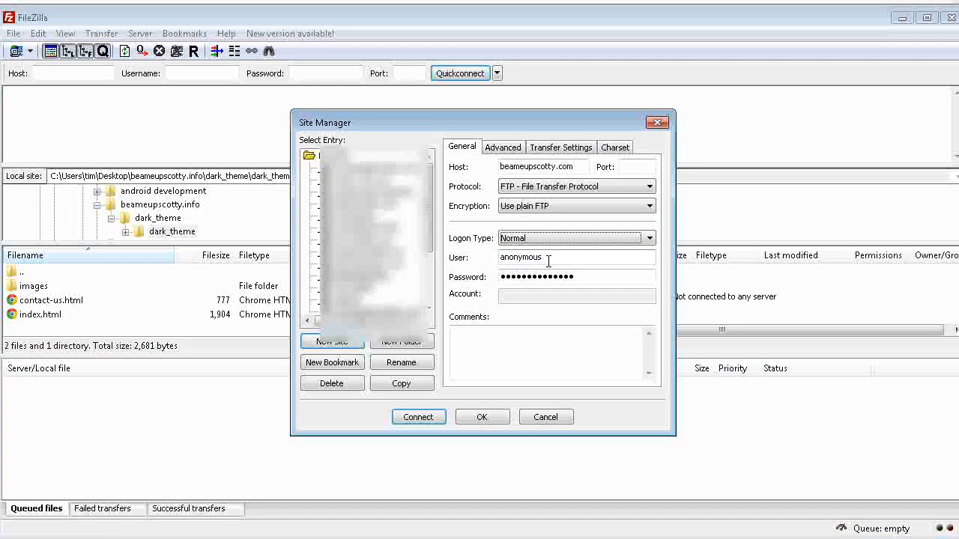
- Replace the anonymous login with the FTP account's user name and password, and connect to the site
drag(553, 258, 385, 262)
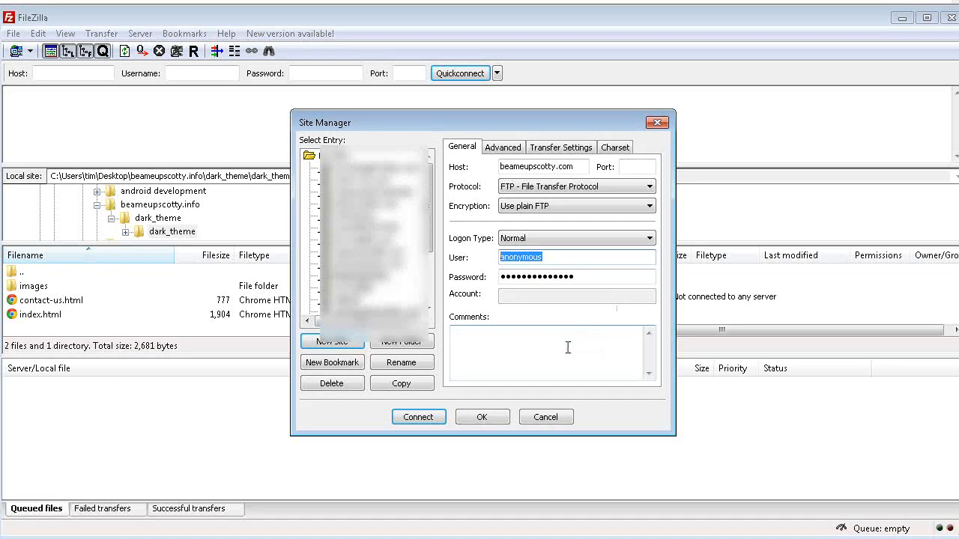
key(ctrl+v)
key(Tab)
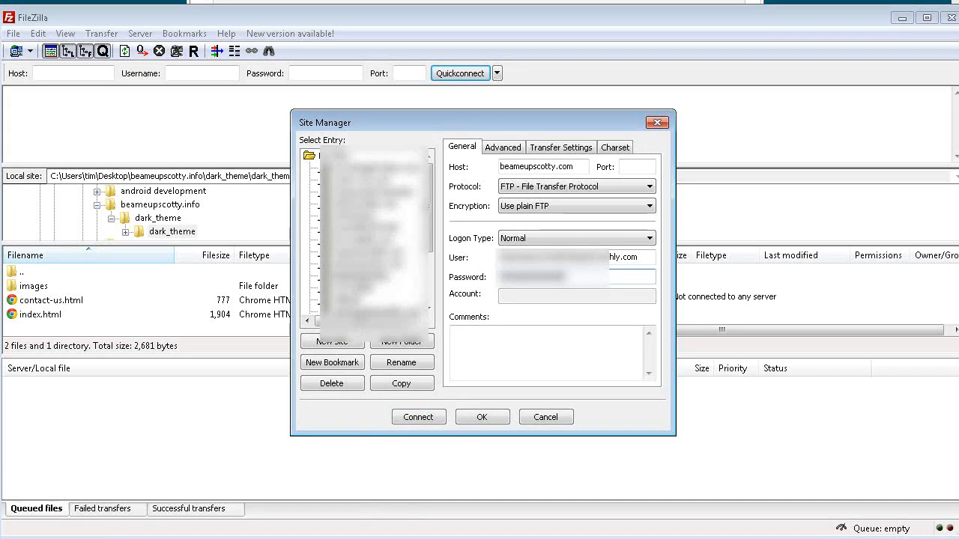
click(411, 418)
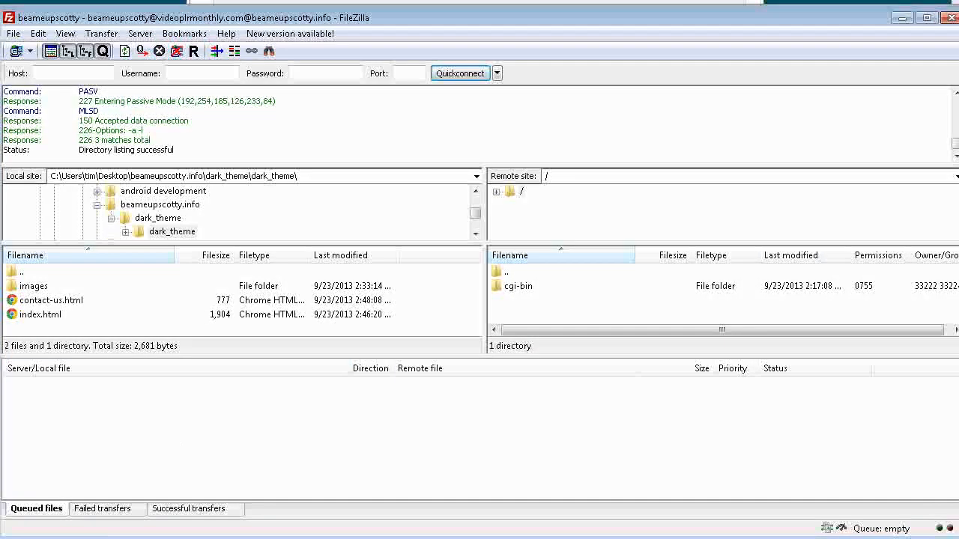
- Upload the local images folder, contact-us.html and index.html to the root of the remote site
click(42, 289)
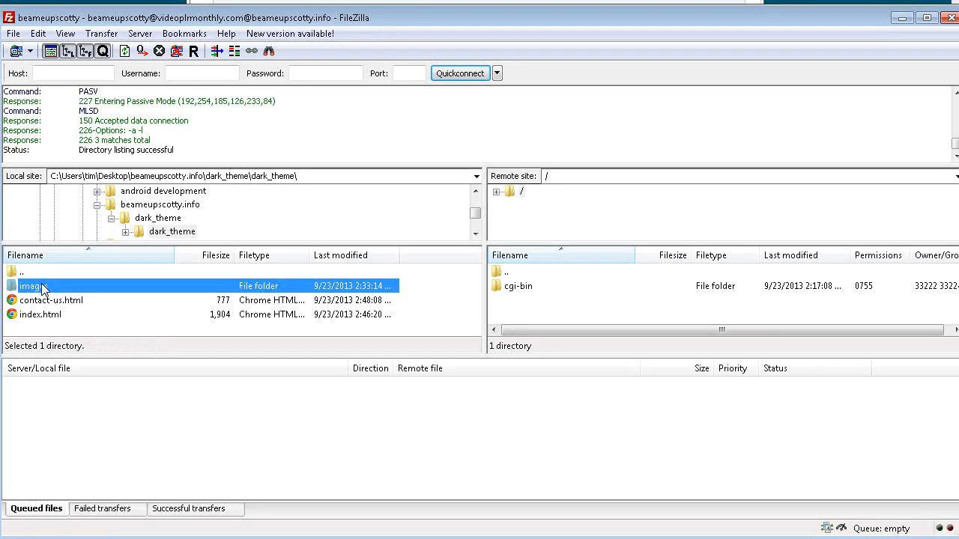
ctrl+click(46, 303)
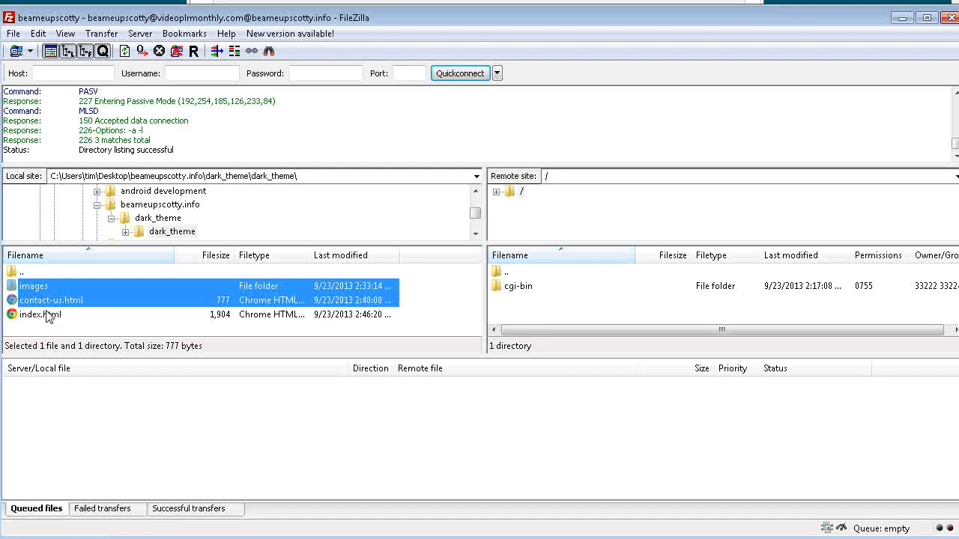
ctrl+click(46, 315)
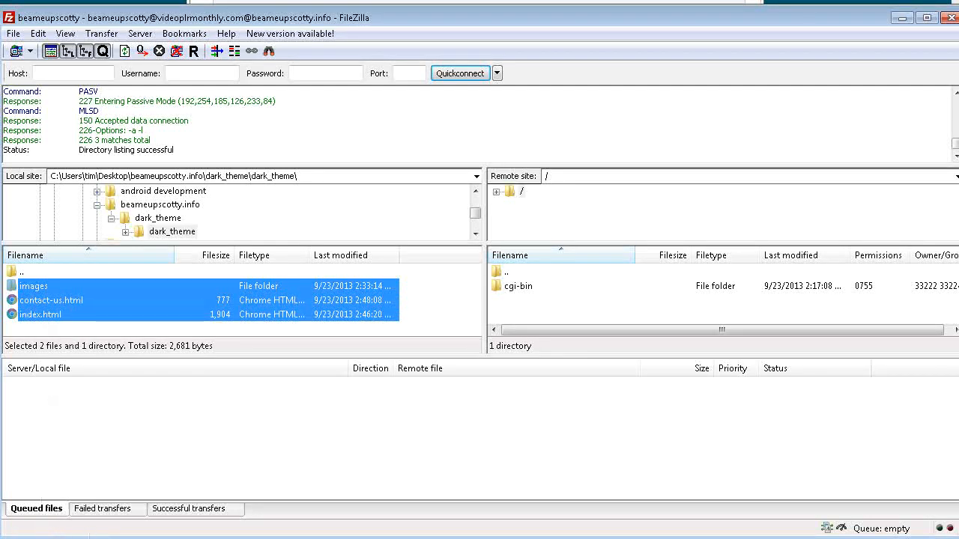
right_click(92, 298)
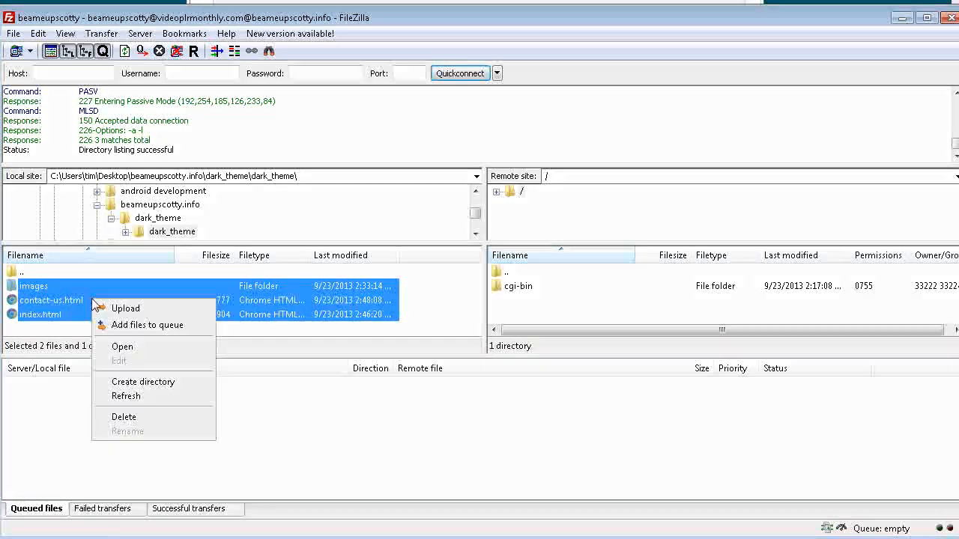
click(124, 308)
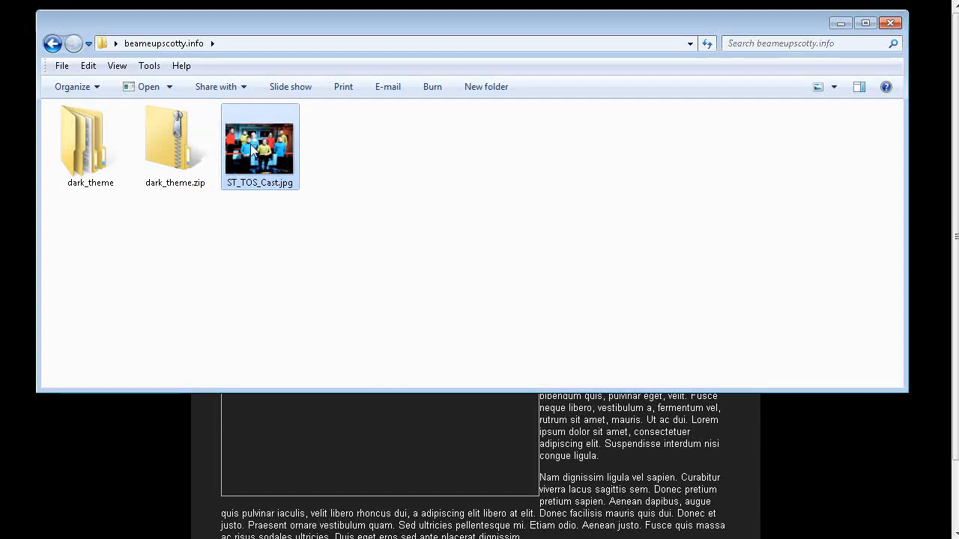
- In Windows Explorer, copy ST_TOS_Cast.jpg from the beameupscotty.info folder into dark_theme\dark_theme\images
right_click(251, 151)
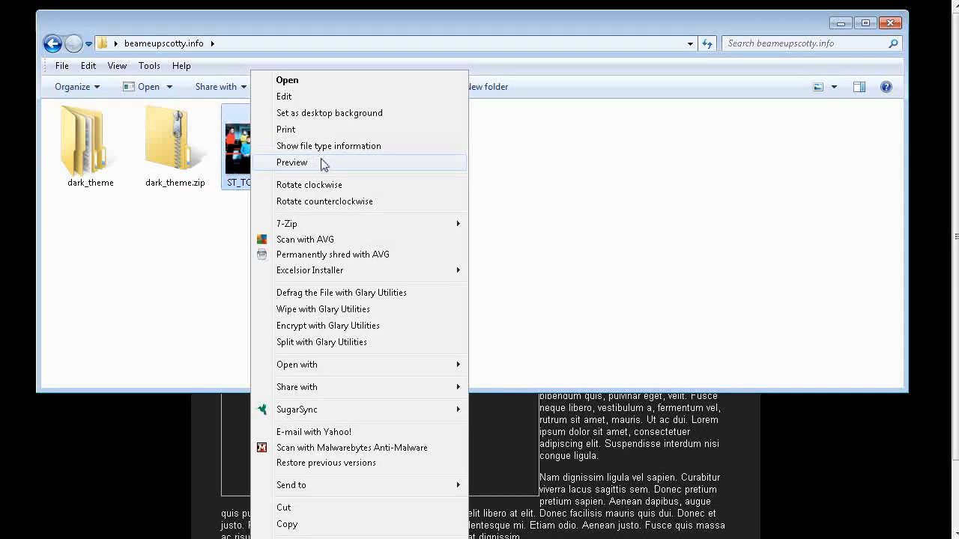
click(287, 523)
click(79, 166)
double_click(79, 165)
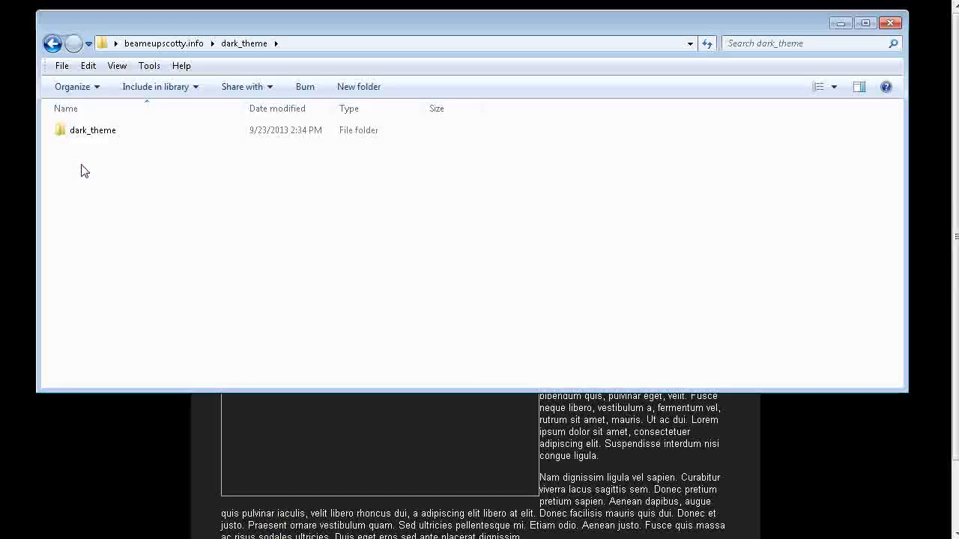
double_click(85, 131)
double_click(88, 133)
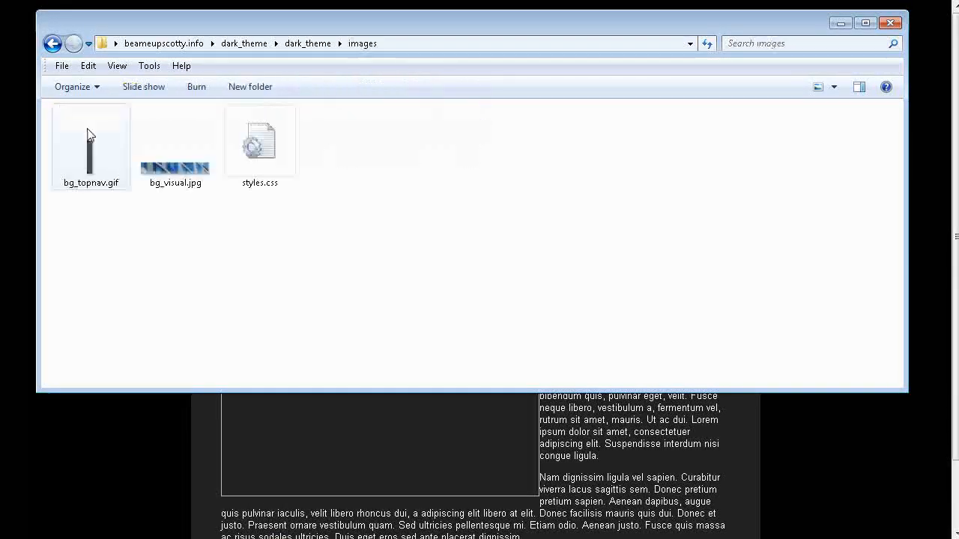
right_click(240, 274)
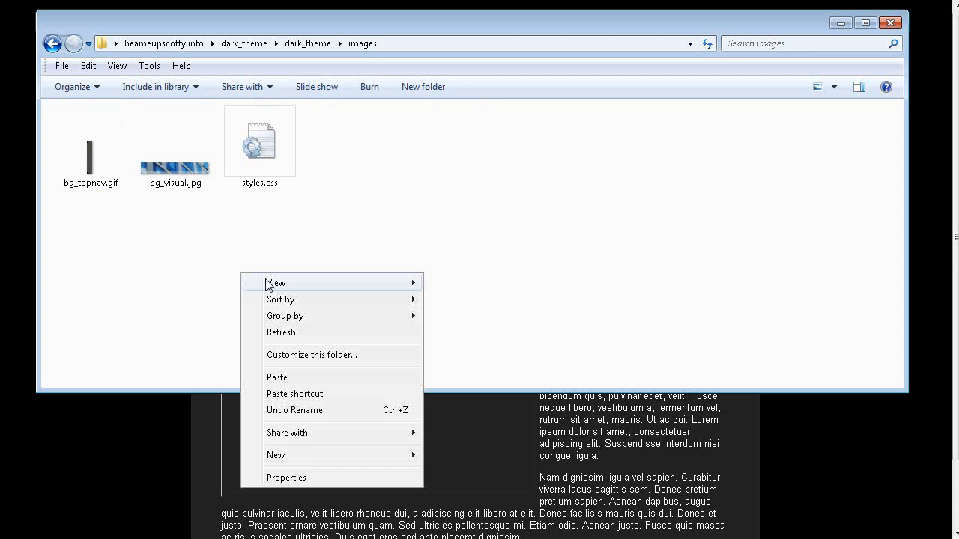
click(276, 377)
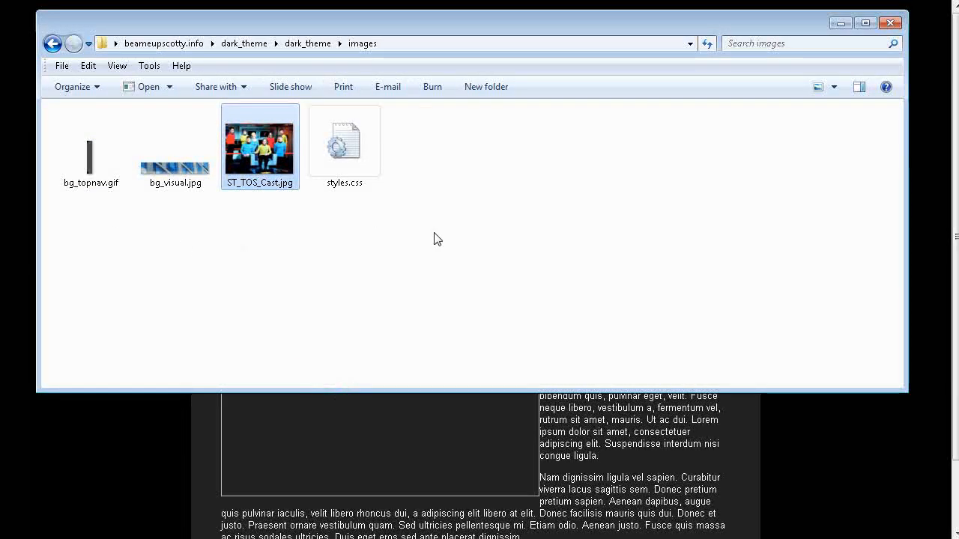
click(53, 43)
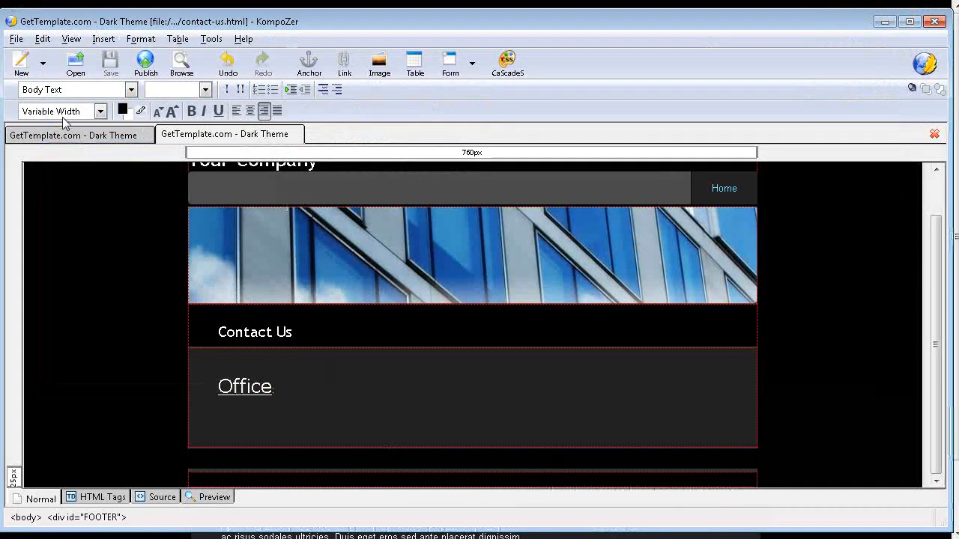
- In KompoZer, change the source of the Star Trek image on index.html to ST_TOS_Cast.jpg in dark_theme\dark_theme\images
click(73, 135)
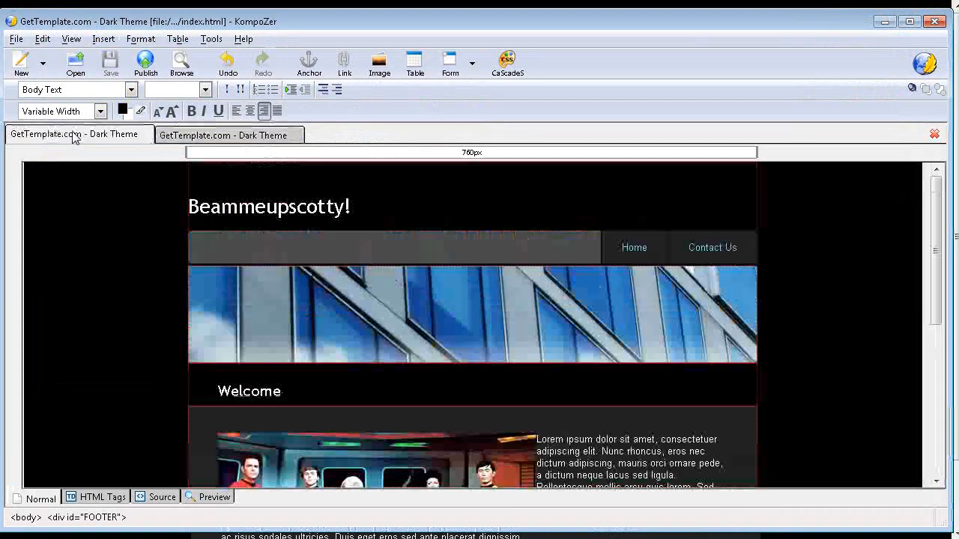
click(327, 461)
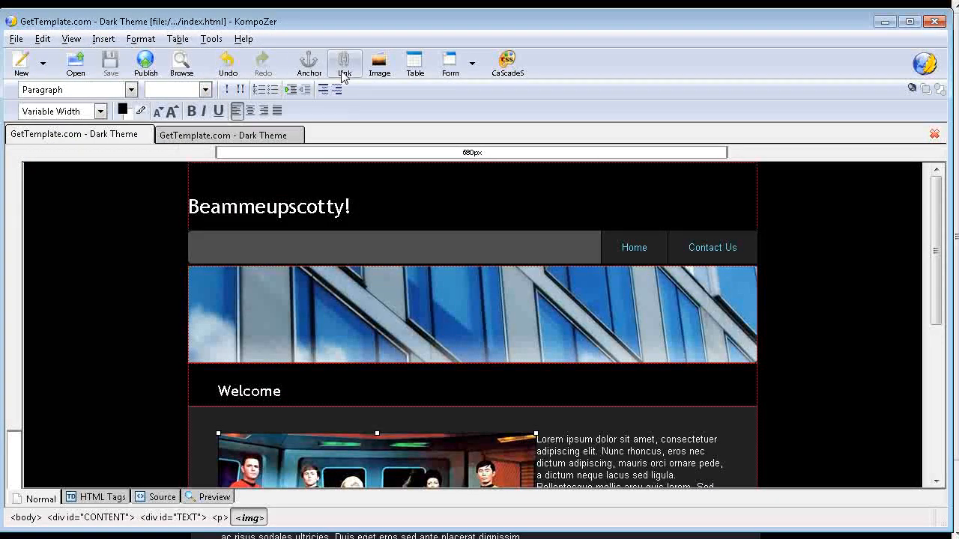
click(379, 64)
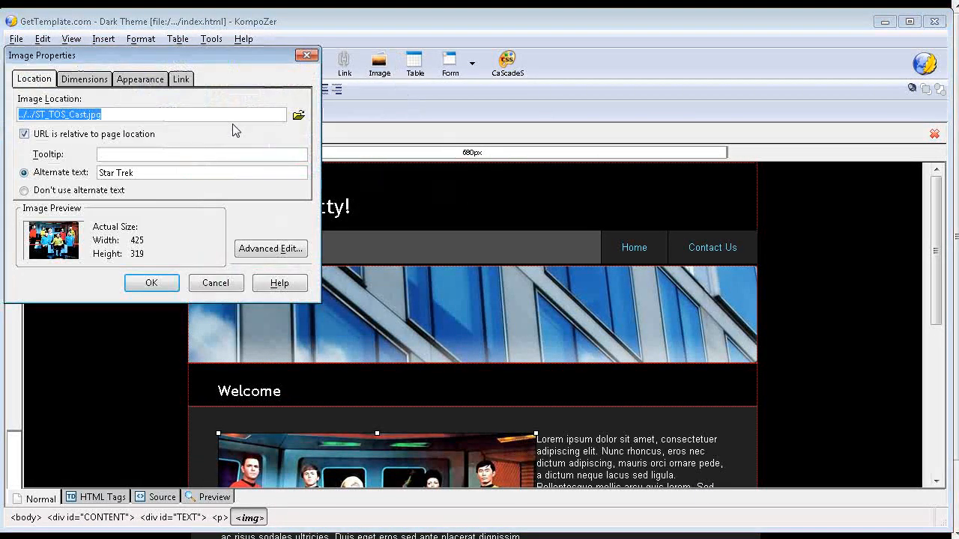
click(299, 115)
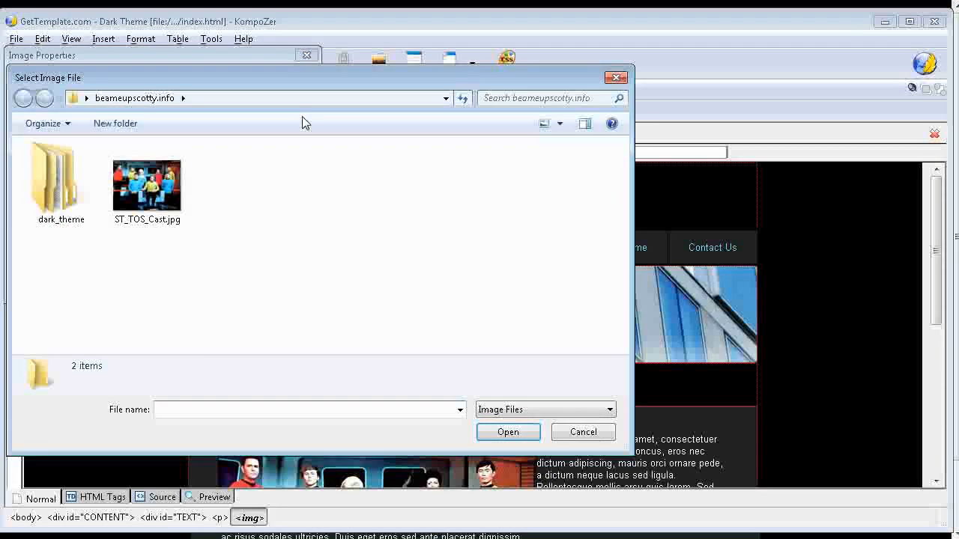
double_click(35, 194)
double_click(39, 166)
double_click(70, 175)
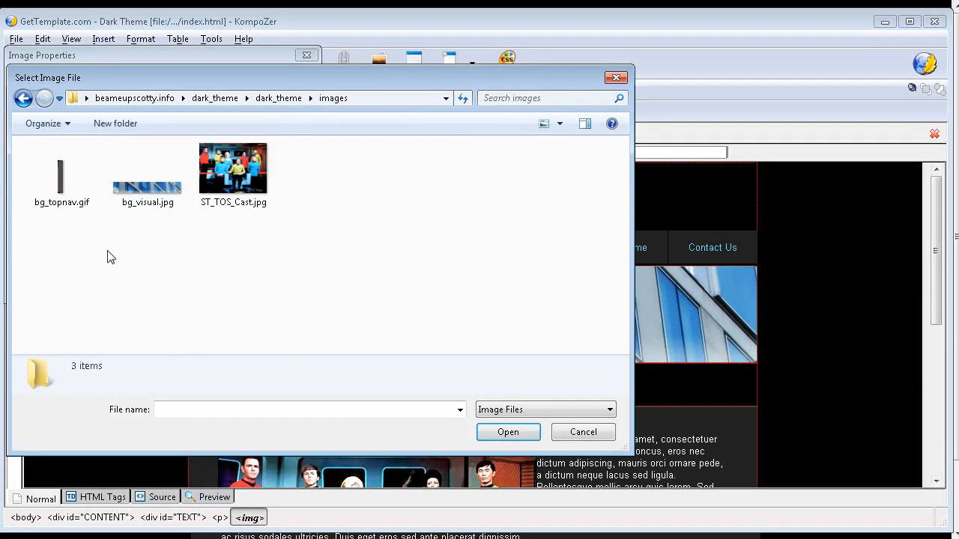
click(238, 195)
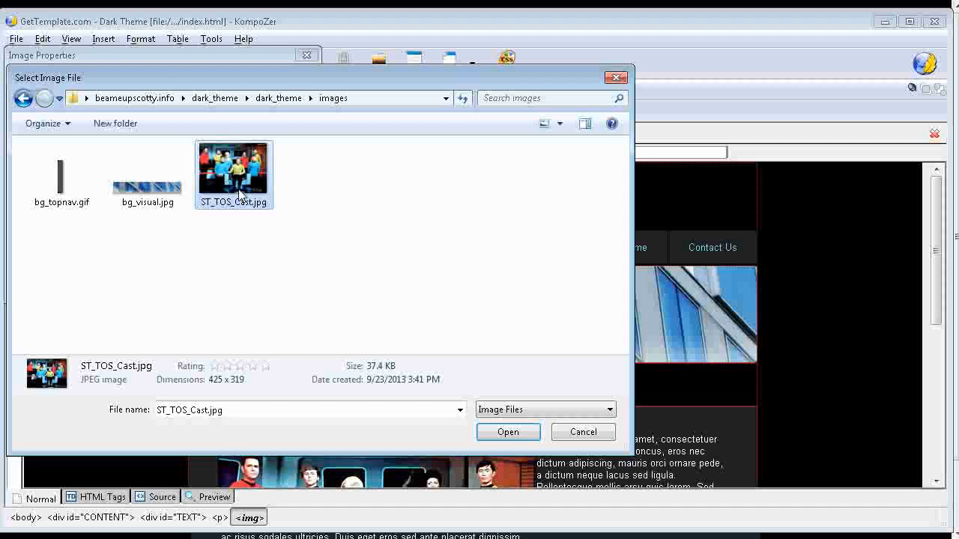
click(497, 433)
click(147, 282)
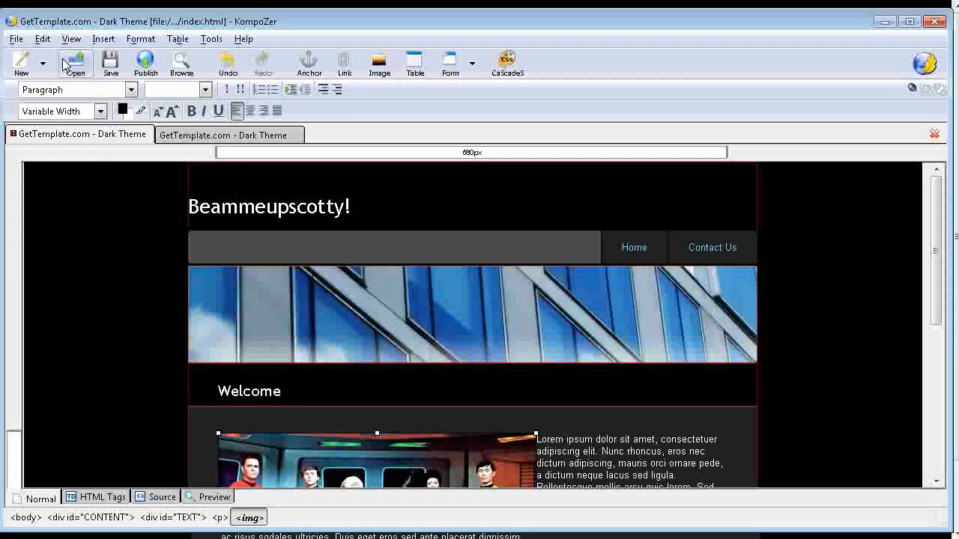
- Save the edited index.html page
click(110, 65)
scroll(371, 369, down, 4)
scroll(366, 361, up, 4)
scroll(366, 361, down, 4)
scroll(366, 362, up, 4)
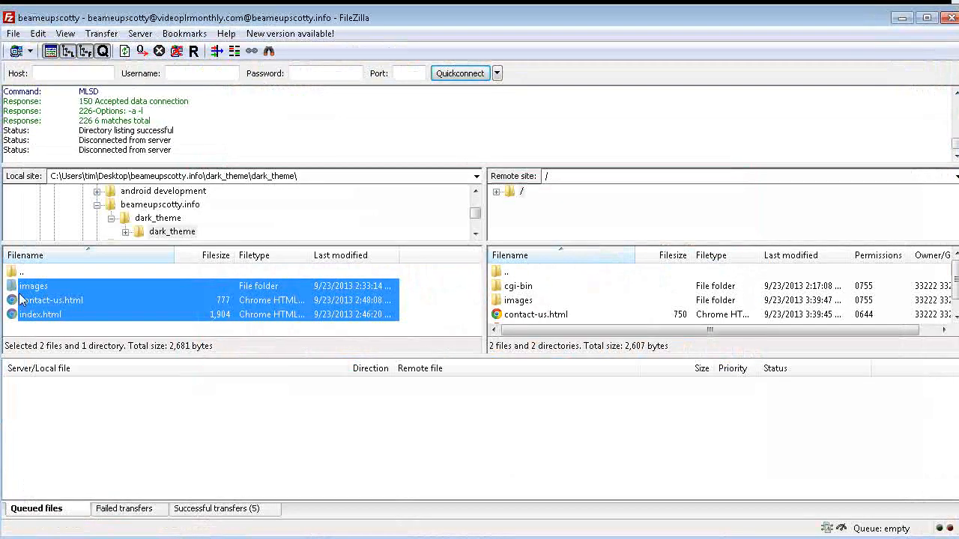
- In FileZilla, upload the local images folder and index.html again, overwriting existing remote files for the whole current queue only
click(26, 289)
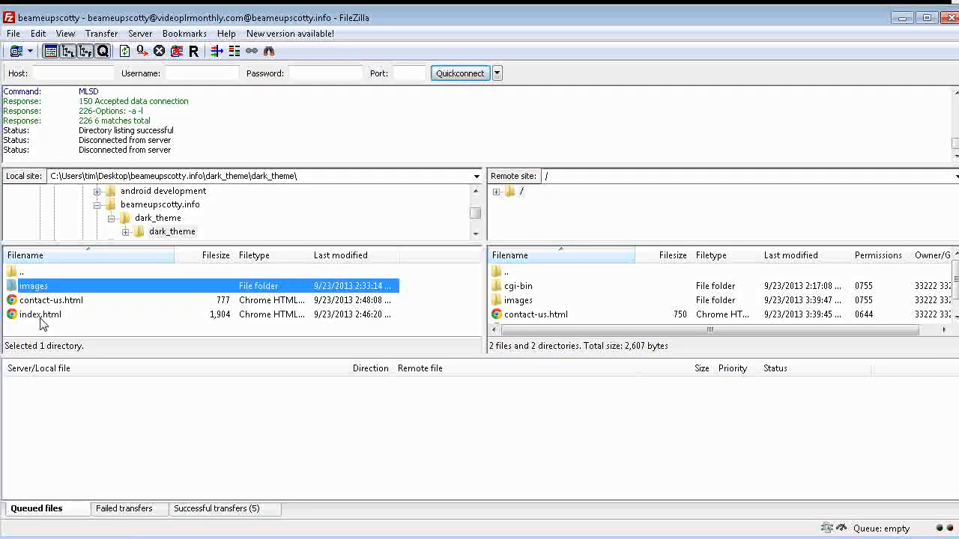
ctrl+click(38, 316)
right_click(38, 317)
click(69, 327)
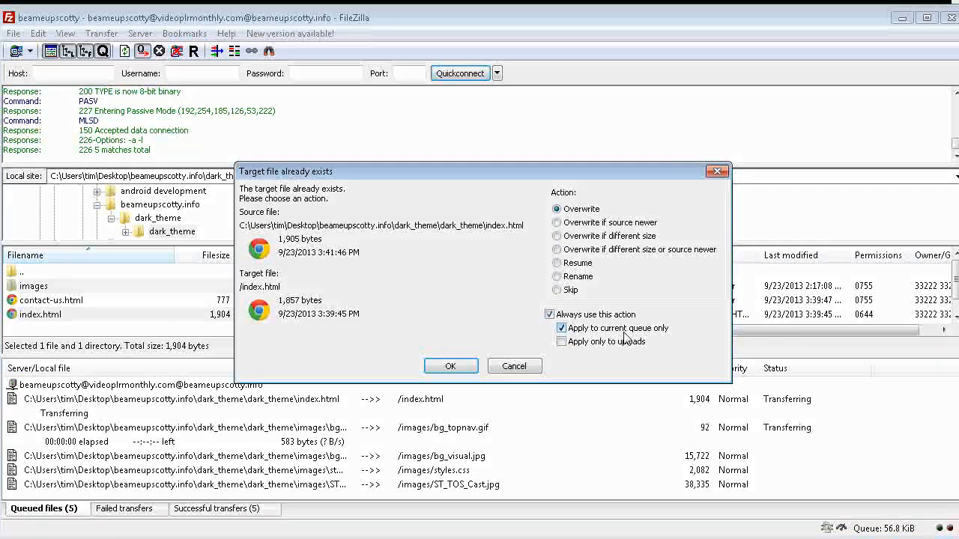
click(450, 367)
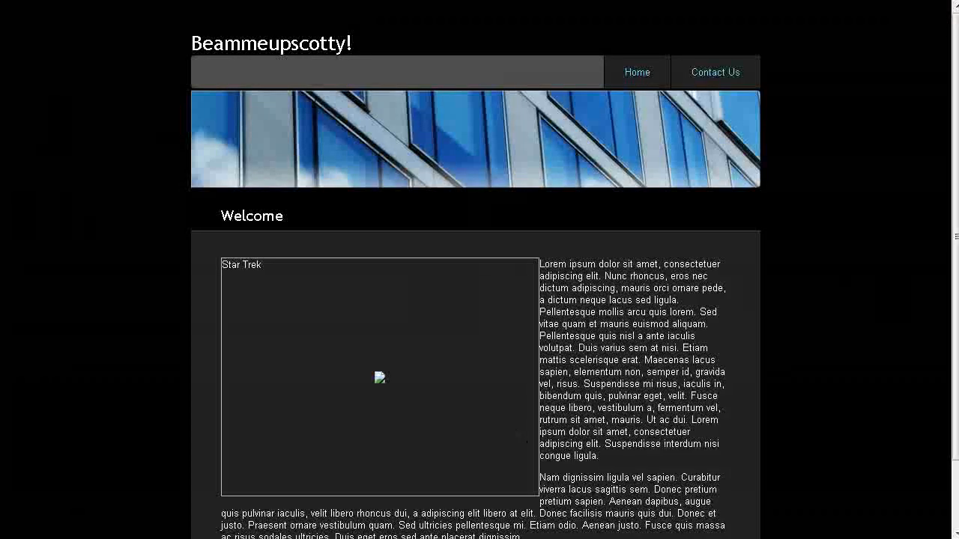
- In the browser, reload the published home page, examine its image and text, and test the Contact Us and Home links
key(F5)
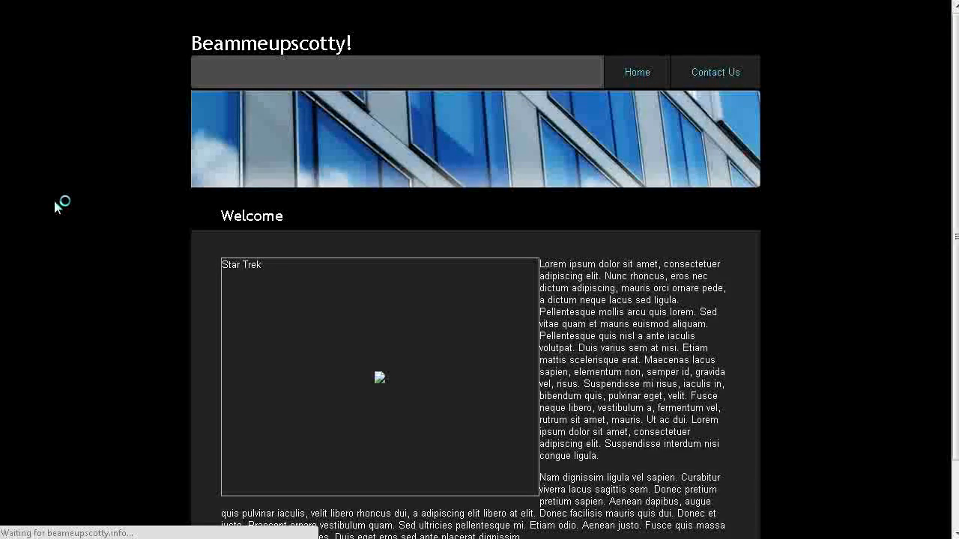
scroll(338, 219, down, 2)
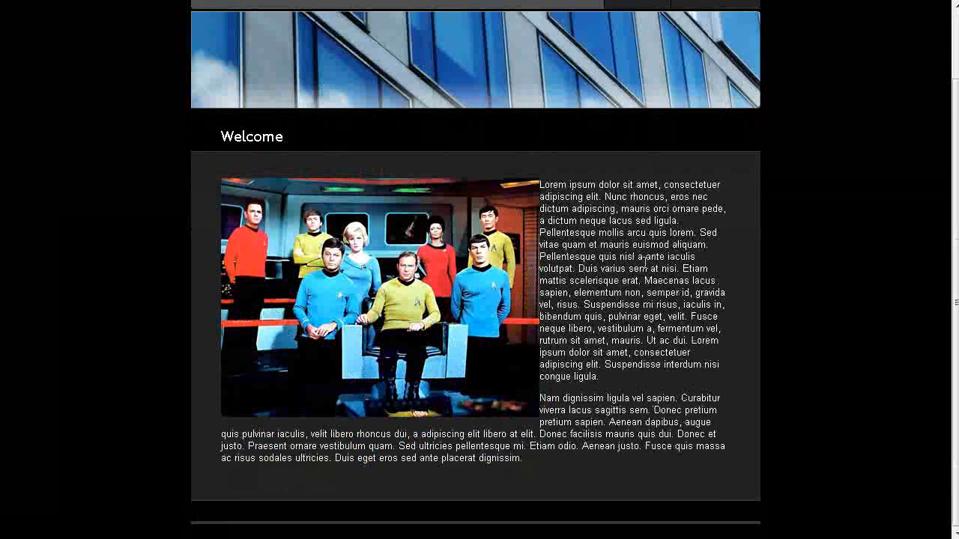
scroll(242, 371, up, 2)
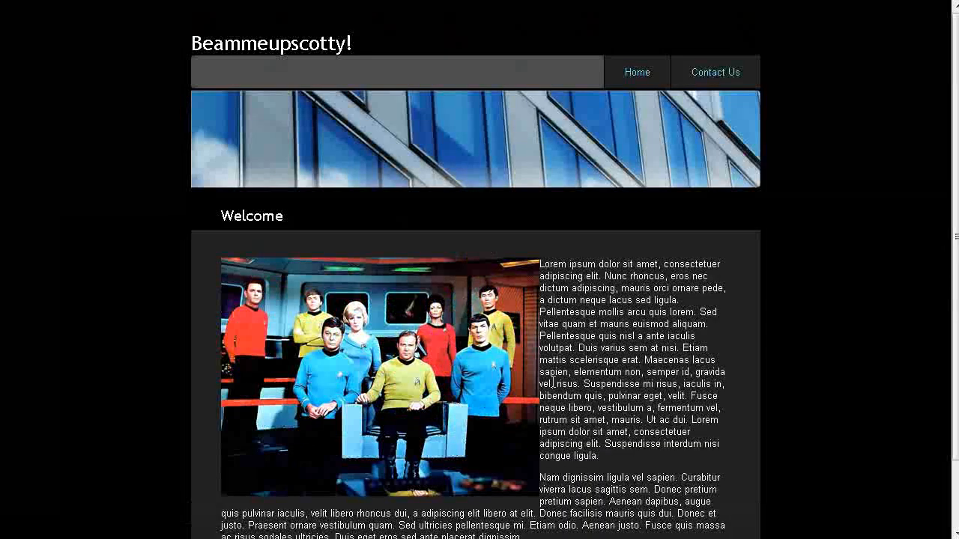
scroll(373, 339, down, 2)
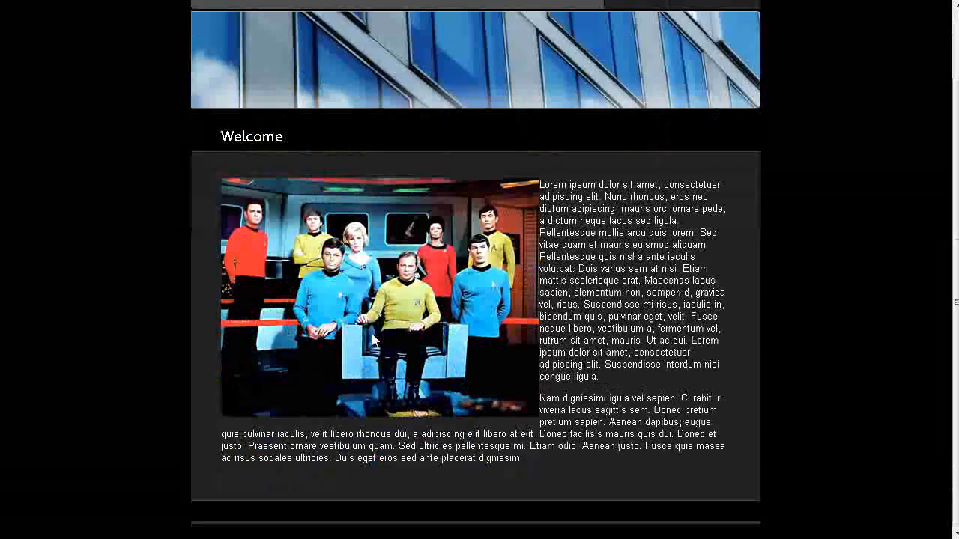
scroll(373, 340, up, 2)
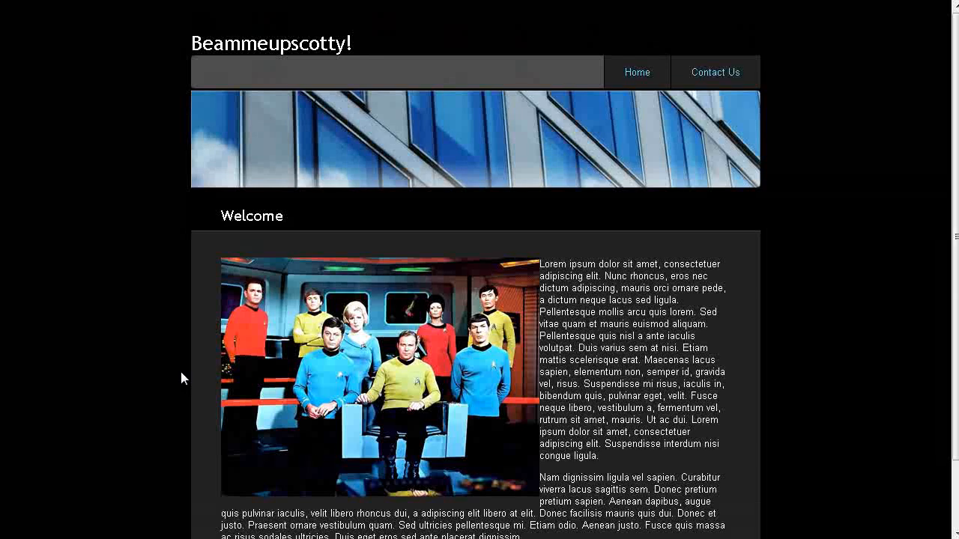
click(708, 69)
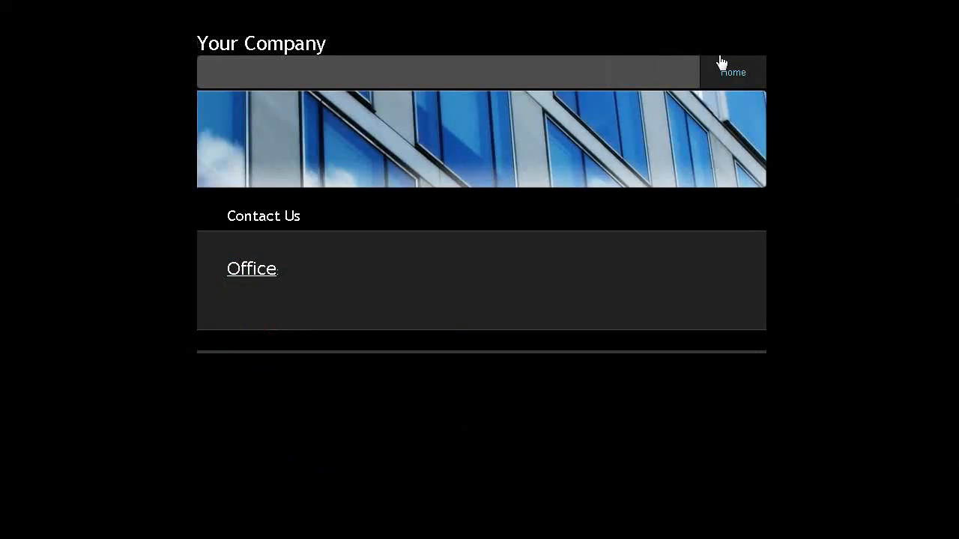
click(737, 71)
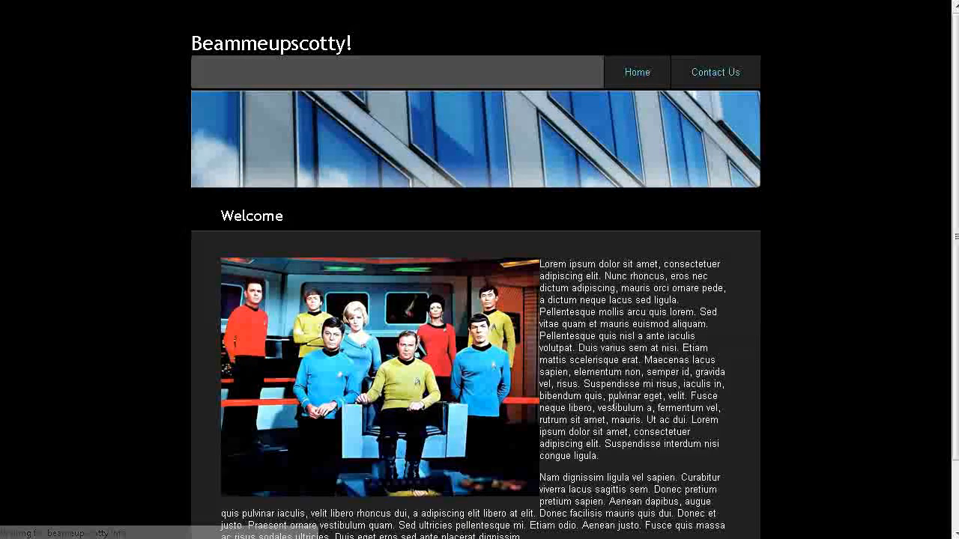